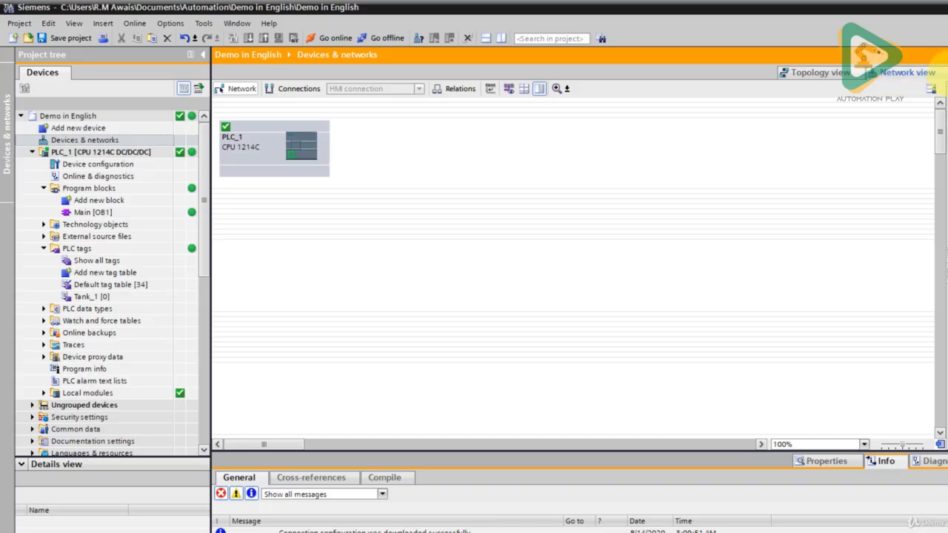
Step: Show PLC_1 [CPU 1214C] in the device view at 200% zoom with the whole CPU module in sight
{"action": "left_click", "coordinate": [892, 73]}
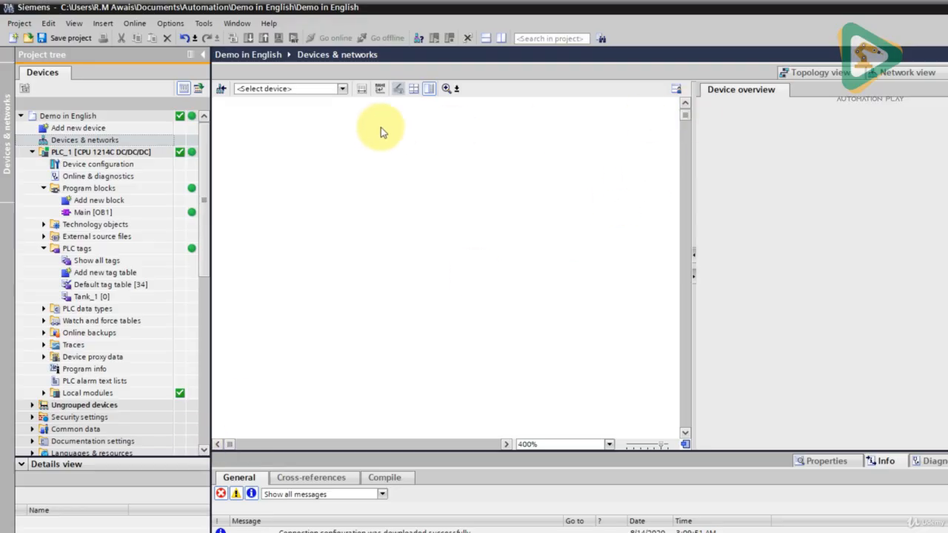
{"action": "left_click", "coordinate": [333, 89]}
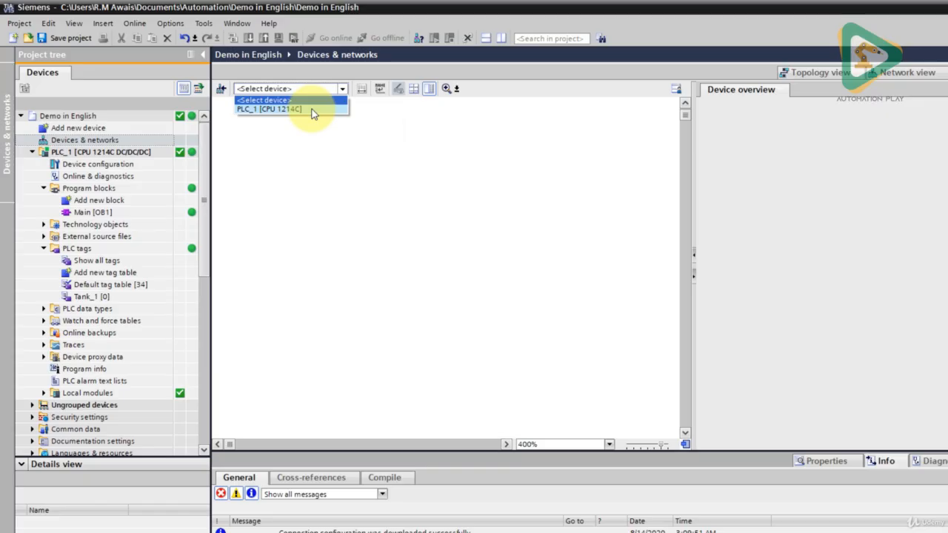
{"action": "left_click", "coordinate": [312, 110]}
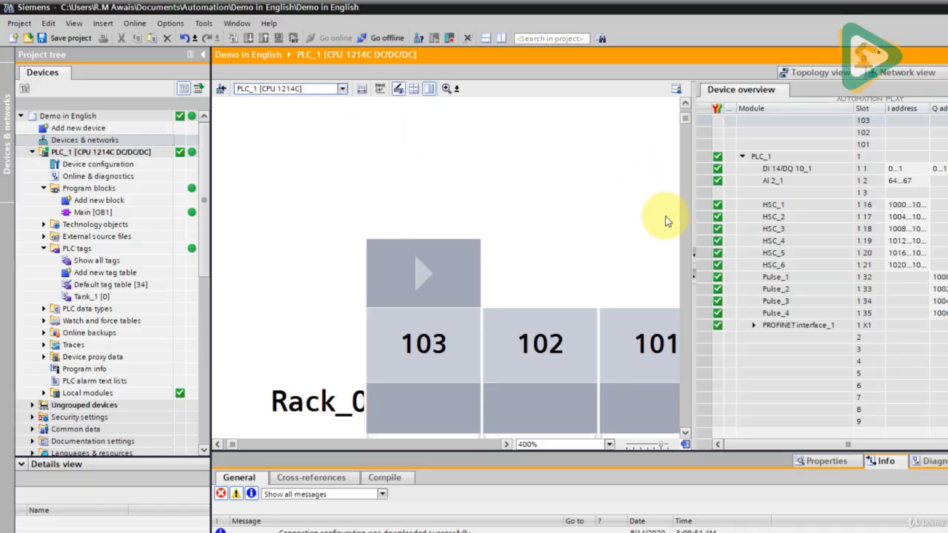
{"action": "left_click", "coordinate": [608, 444]}
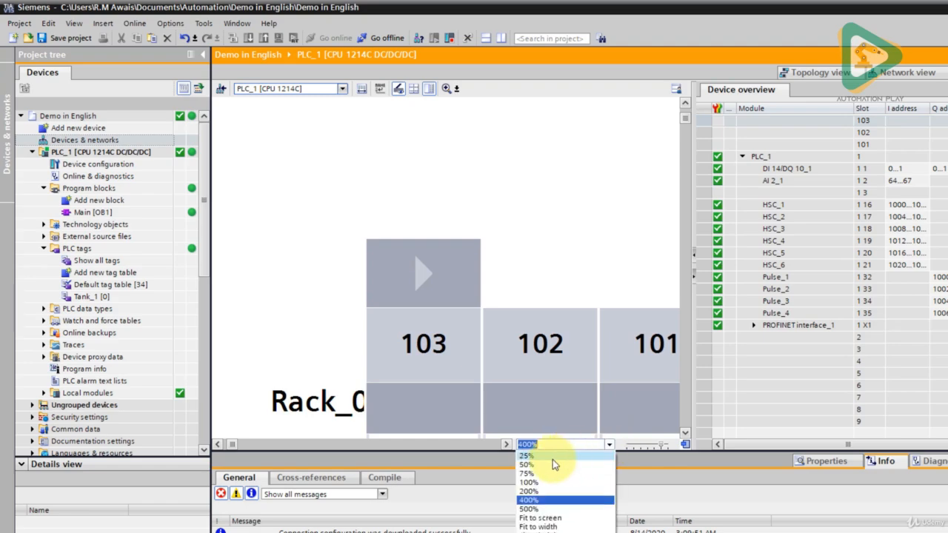
{"action": "left_click", "coordinate": [543, 489]}
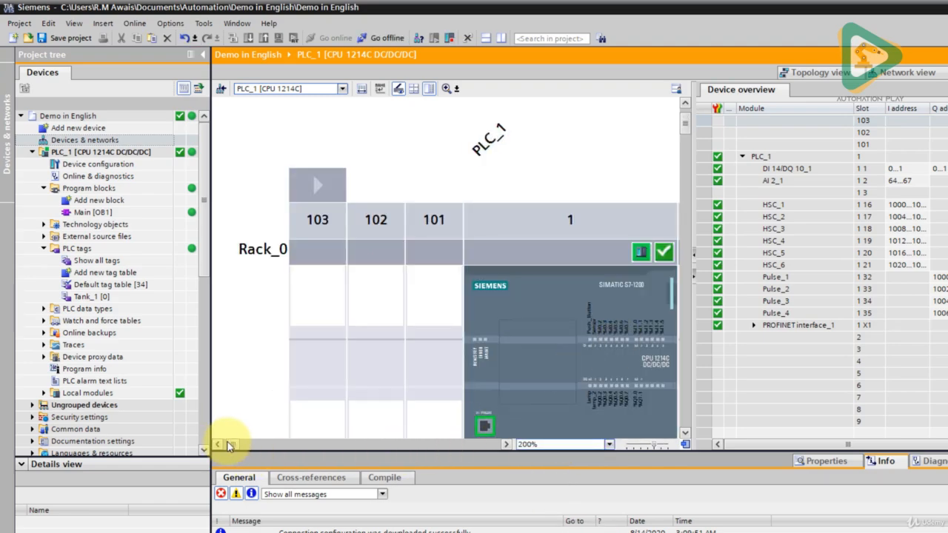
{"action": "left_click_drag", "start_coordinate": [232, 445], "coordinate": [236, 445]}
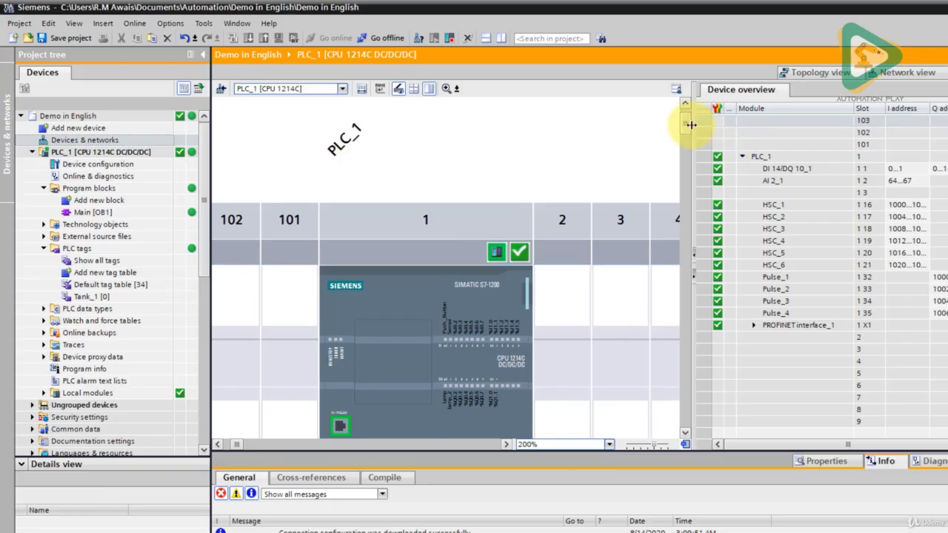
{"action": "left_click_drag", "start_coordinate": [690, 130], "coordinate": [686, 131]}
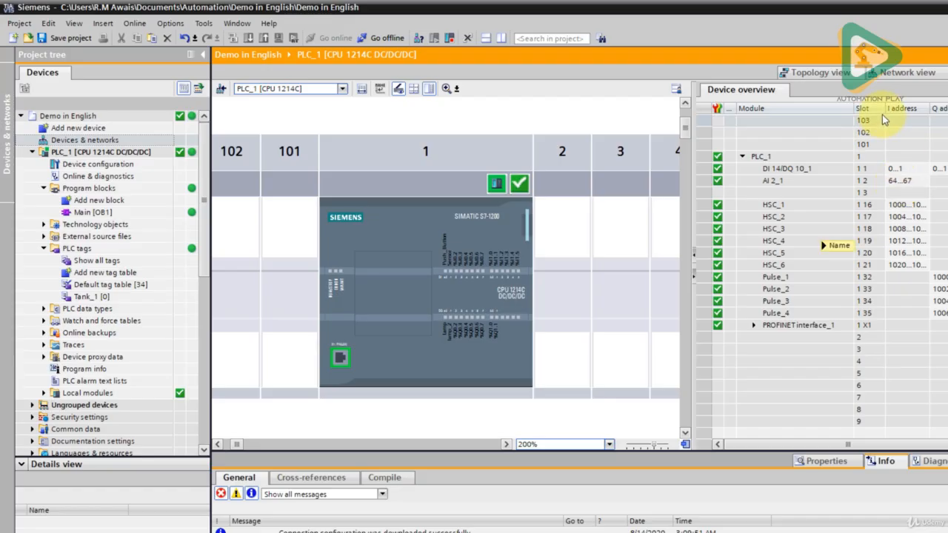
Step: Inspect PLC_1's HSC_3 counter entry, the CPU module in slot 1 and its PROFINET interface
{"action": "left_click", "coordinate": [802, 231]}
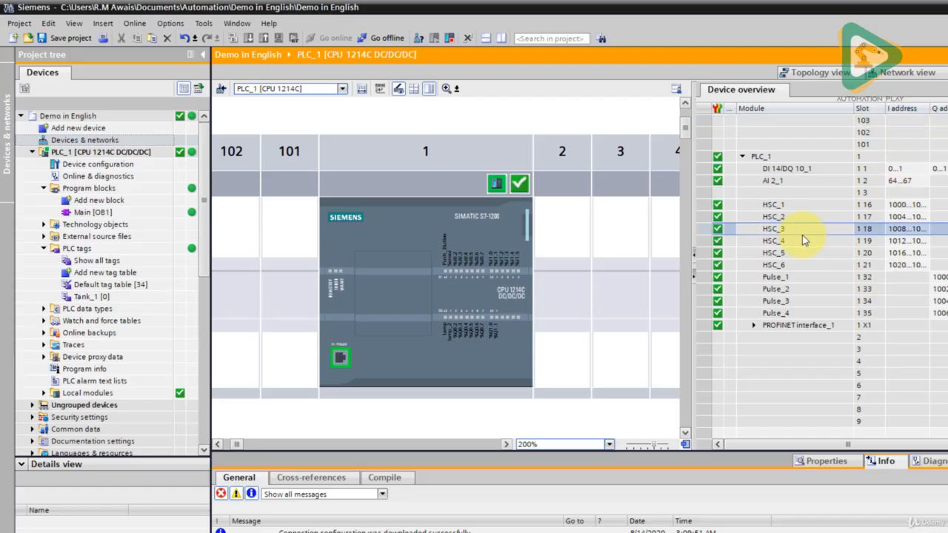
{"action": "left_click", "coordinate": [502, 268]}
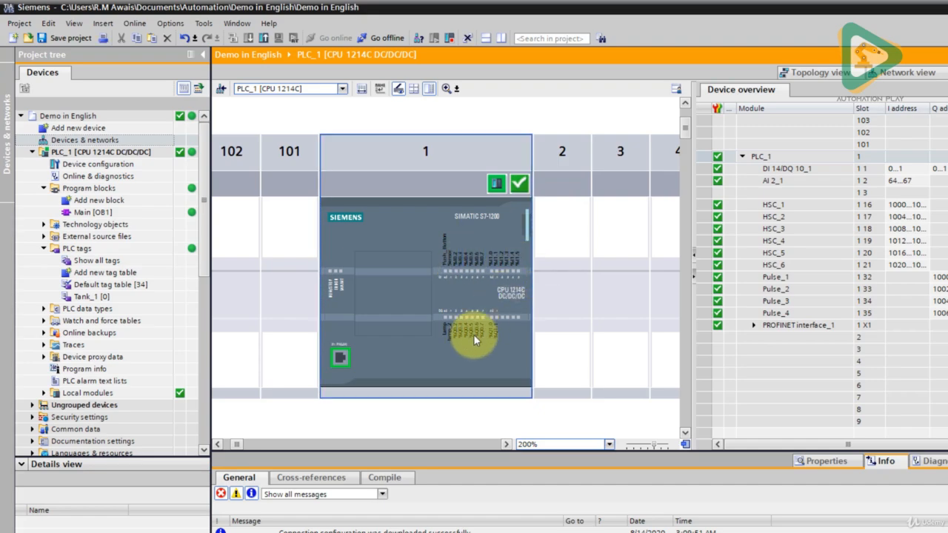
{"action": "left_click", "coordinate": [340, 356]}
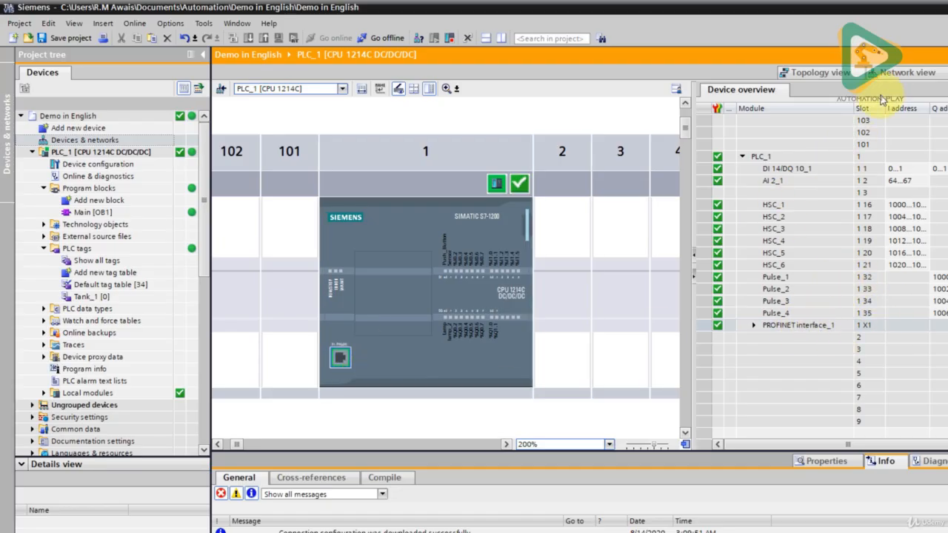
Step: Add a CPU 1212C DC/DC/DC to the network view and connect its PROFINET port to PLC_1's port
{"action": "left_click", "coordinate": [908, 77]}
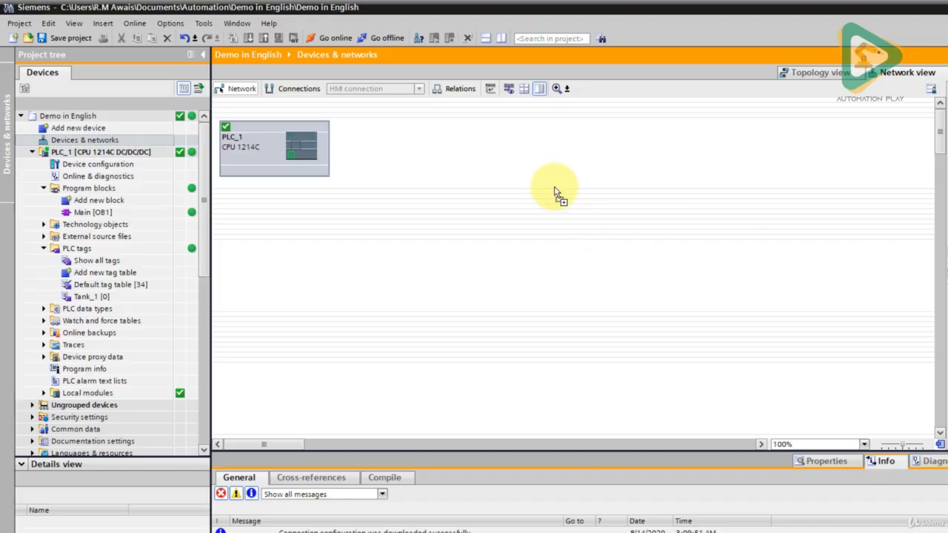
{"action": "left_click_drag", "start_coordinate": [554, 193], "coordinate": [556, 191]}
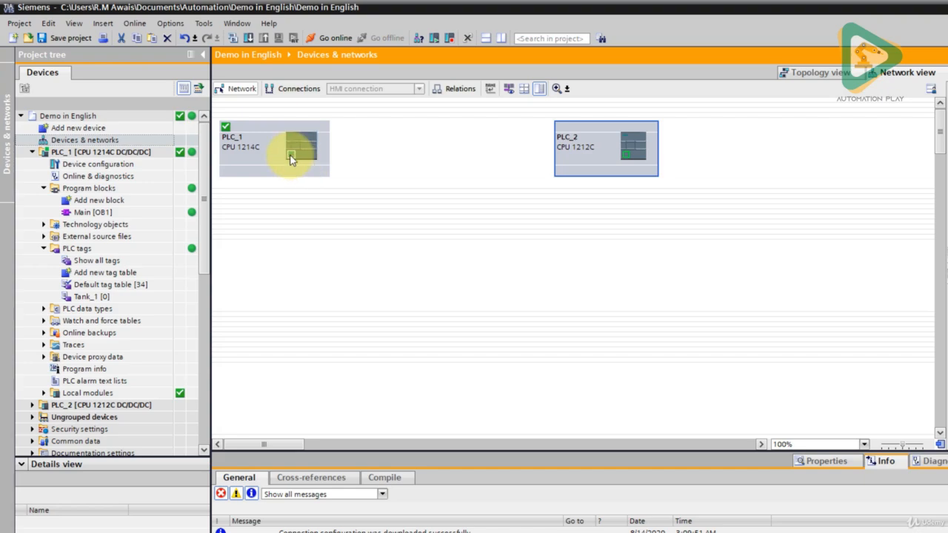
{"action": "left_click_drag", "start_coordinate": [292, 155], "coordinate": [625, 157]}
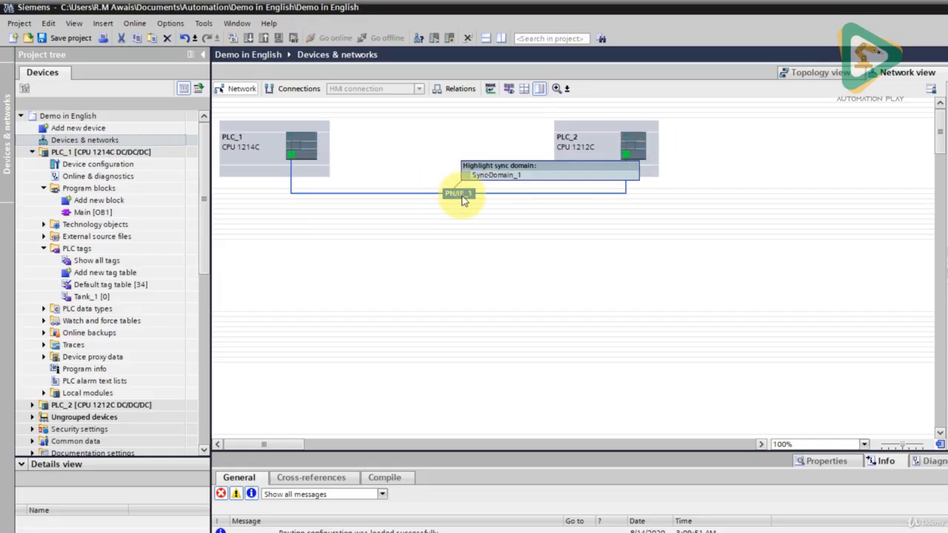
Step: Switch the network view from connections to relations mode and show the address labels of both PLCs
{"action": "left_click", "coordinate": [309, 89]}
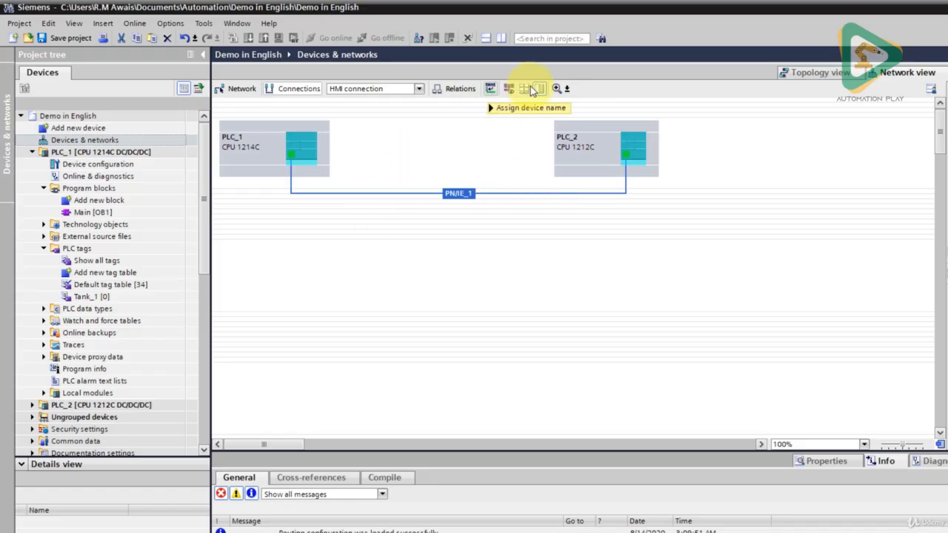
{"action": "left_click", "coordinate": [440, 90]}
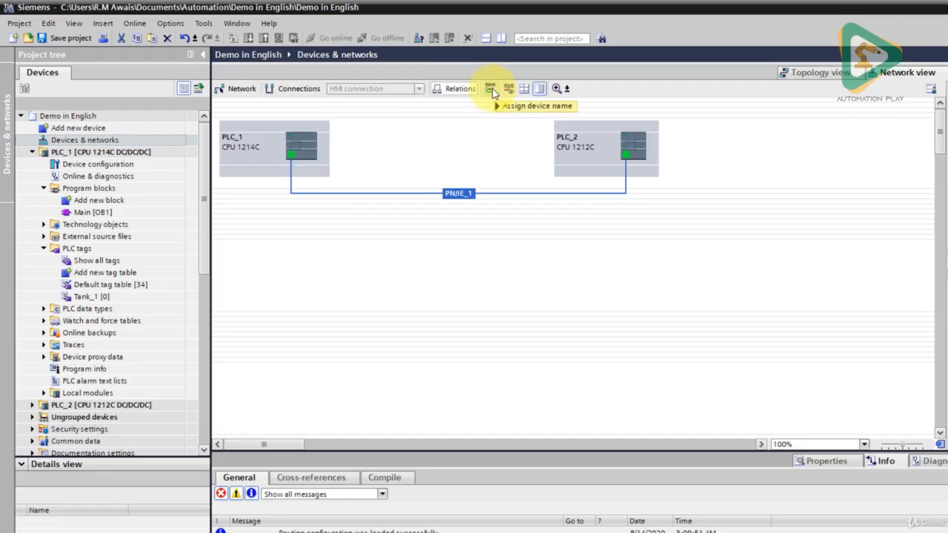
{"action": "left_click", "coordinate": [562, 140]}
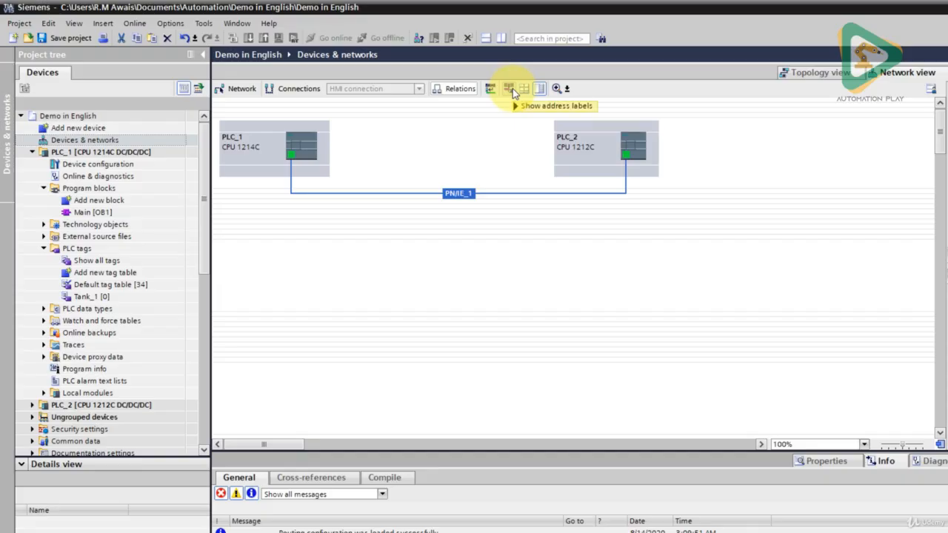
{"action": "left_click", "coordinate": [513, 92]}
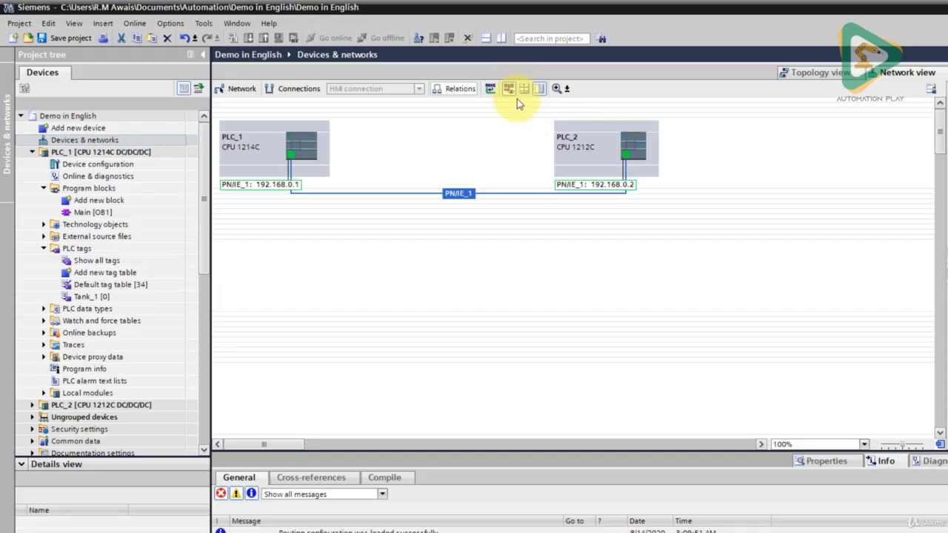
{"action": "left_click", "coordinate": [291, 188]}
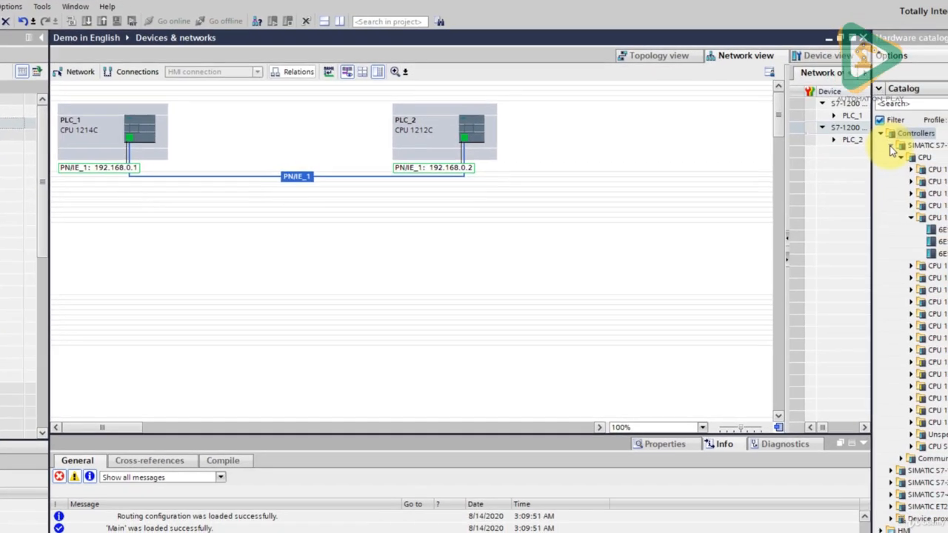
Step: Add a 7" KTP700 Basic PN panel from the SIMATIC Basic Panel catalog and place it below and between the two PLCs
{"action": "left_click", "coordinate": [892, 147]}
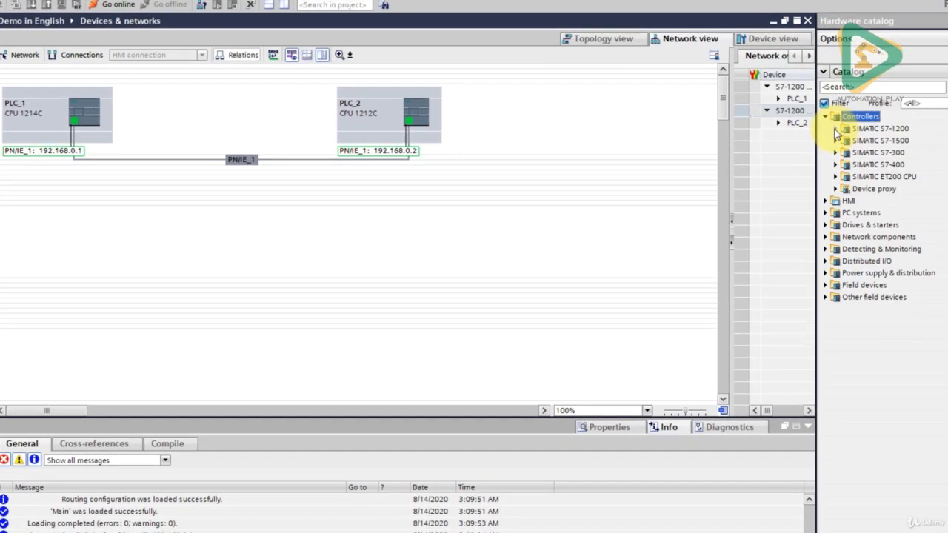
{"action": "left_click", "coordinate": [824, 200]}
{"action": "left_click", "coordinate": [835, 213]}
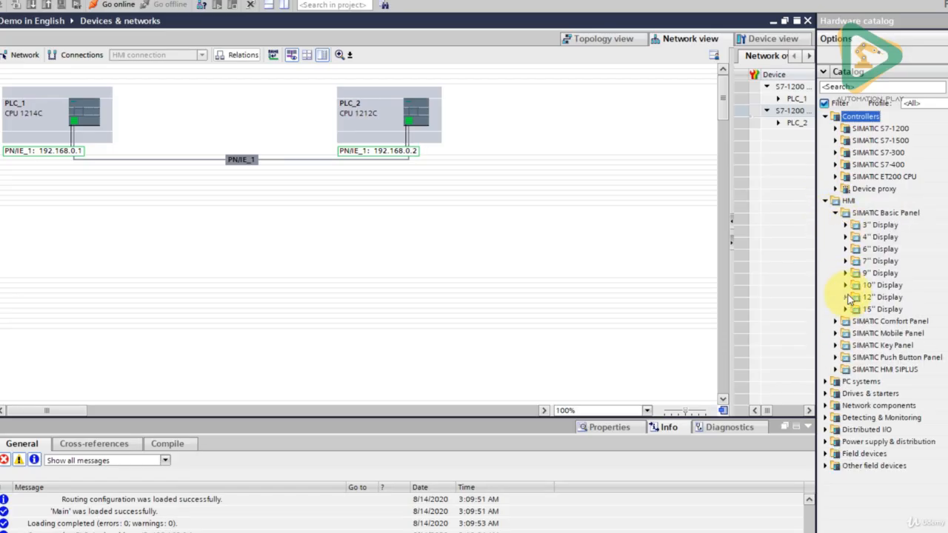
{"action": "left_click", "coordinate": [865, 272]}
{"action": "left_click", "coordinate": [846, 261]}
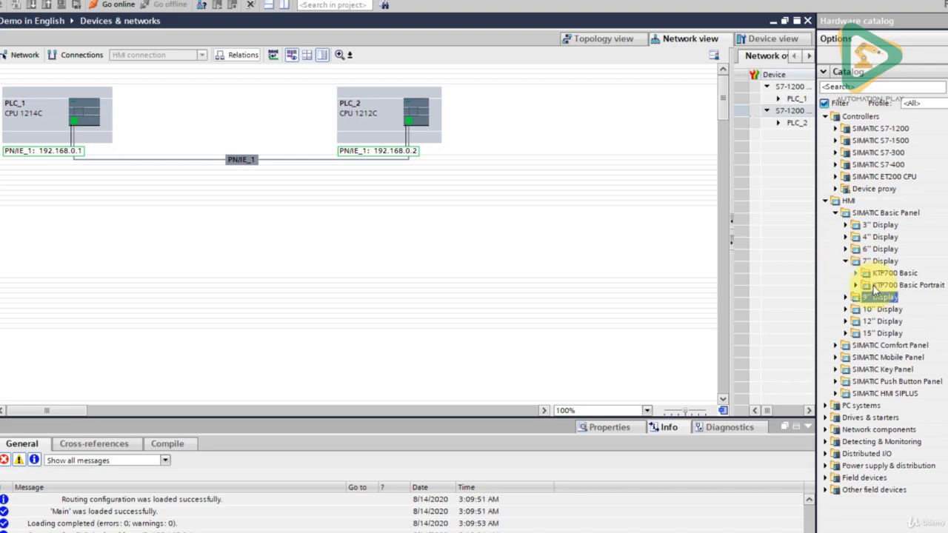
{"action": "left_click", "coordinate": [855, 273]}
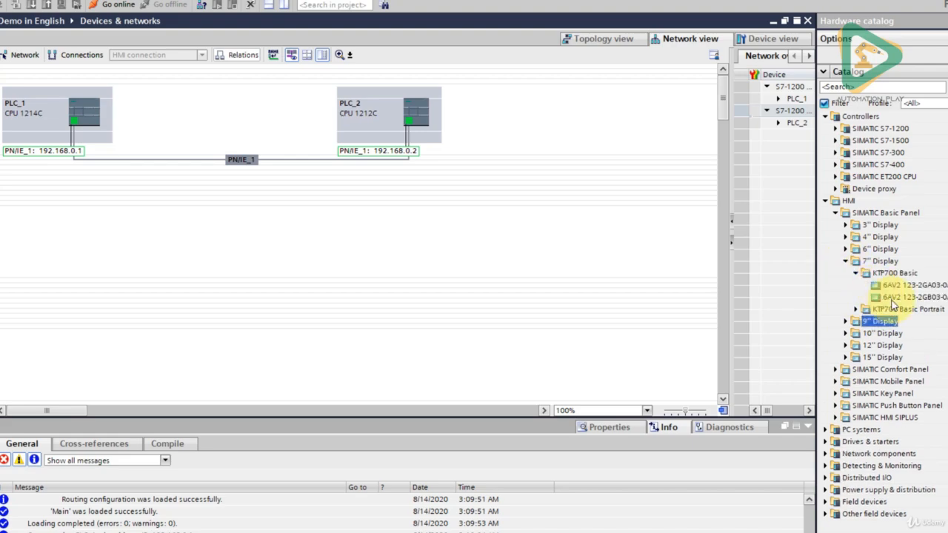
{"action": "left_click_drag", "start_coordinate": [890, 299], "coordinate": [473, 232]}
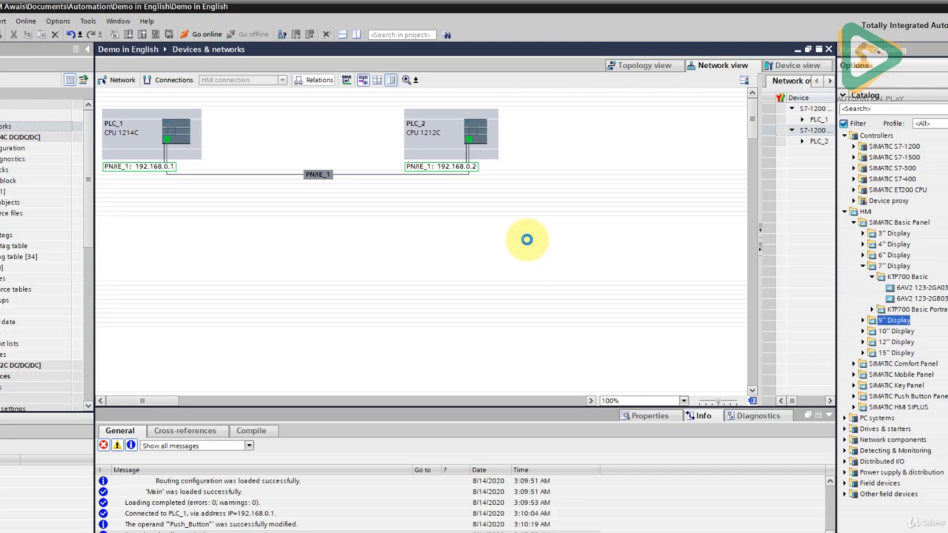
{"action": "left_click_drag", "start_coordinate": [526, 239], "coordinate": [527, 239]}
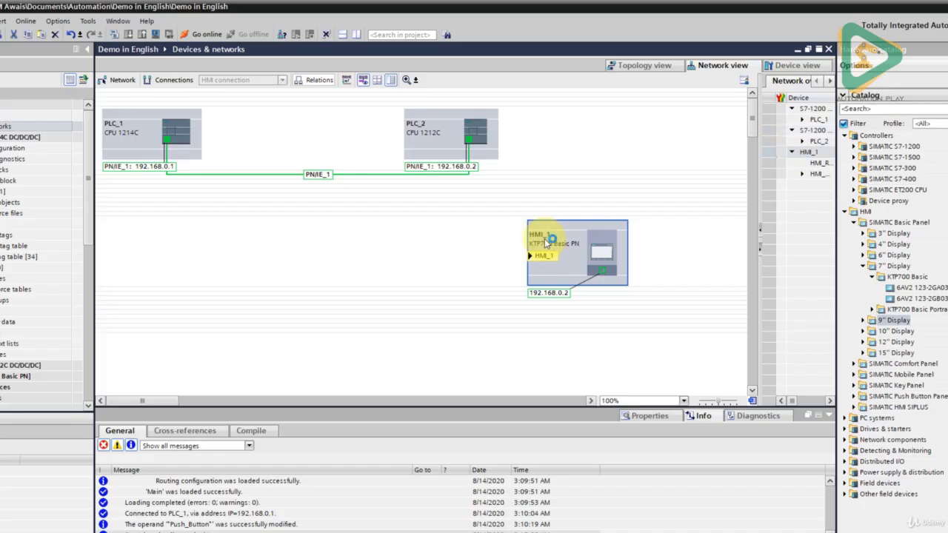
{"action": "left_click_drag", "start_coordinate": [555, 236], "coordinate": [373, 227]}
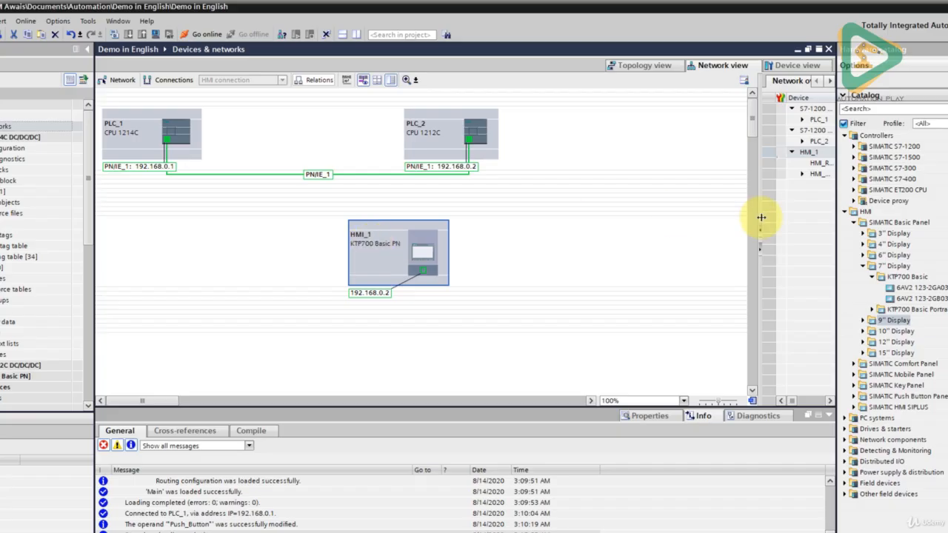
Step: Add a SIMATIC S7-1500 CPU 1511-1 PN to the network beside the HMI panel
{"action": "left_click", "coordinate": [860, 157]}
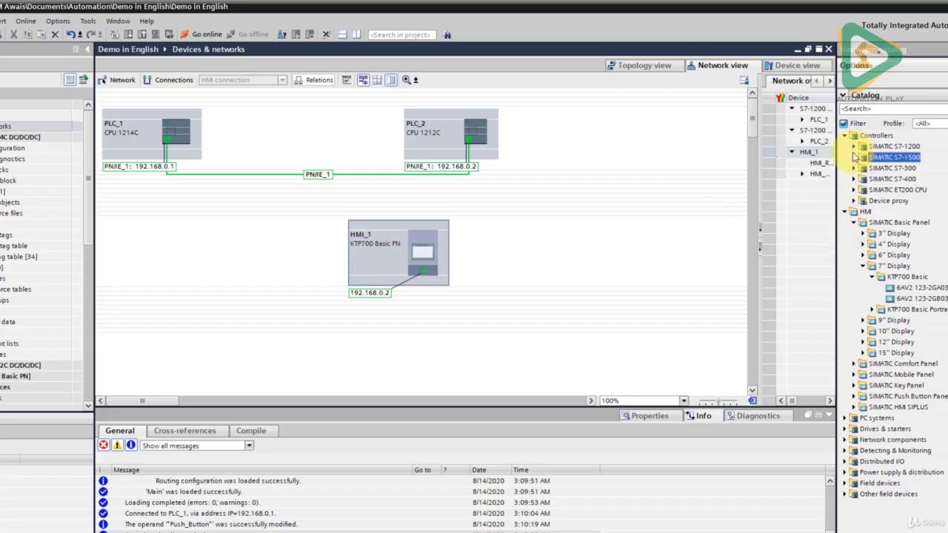
{"action": "left_click", "coordinate": [854, 157]}
{"action": "left_click", "coordinate": [863, 168]}
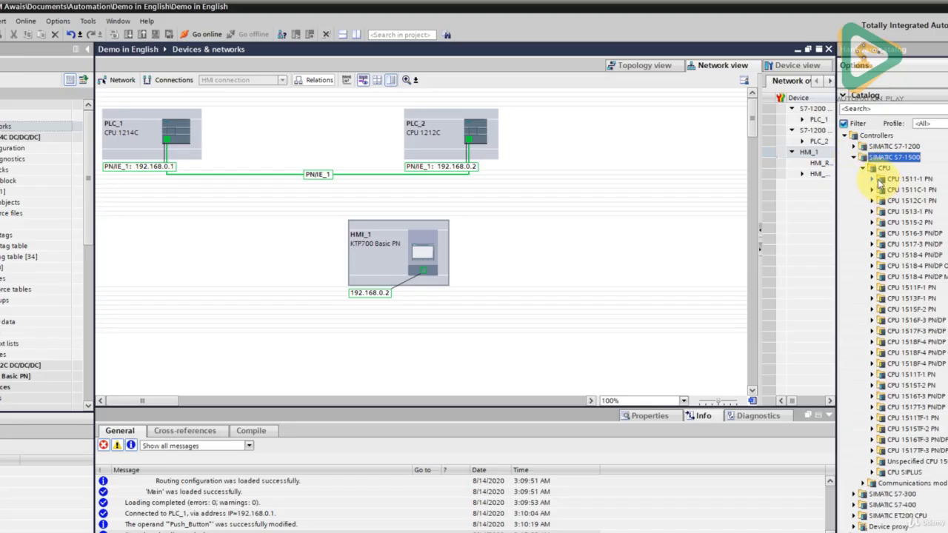
{"action": "left_click", "coordinate": [875, 180]}
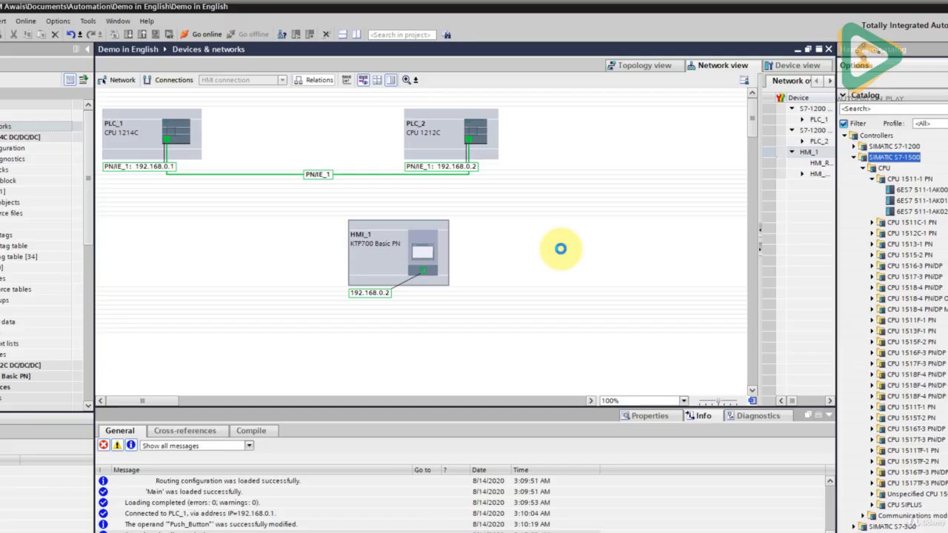
{"action": "left_click_drag", "start_coordinate": [560, 249], "coordinate": [560, 248]}
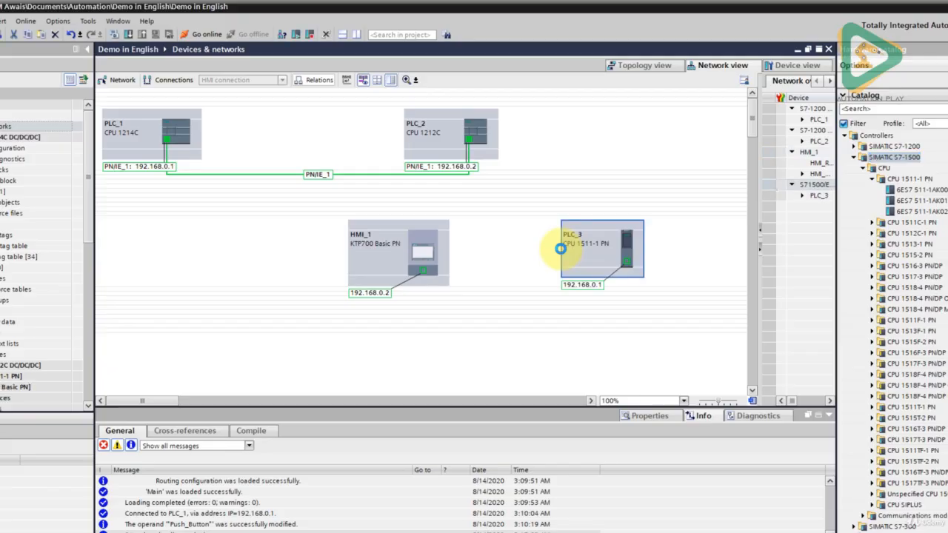
Step: Set the IP address of the CPU 1511-1 PN to 192.168.3.1
{"action": "left_click", "coordinate": [595, 287]}
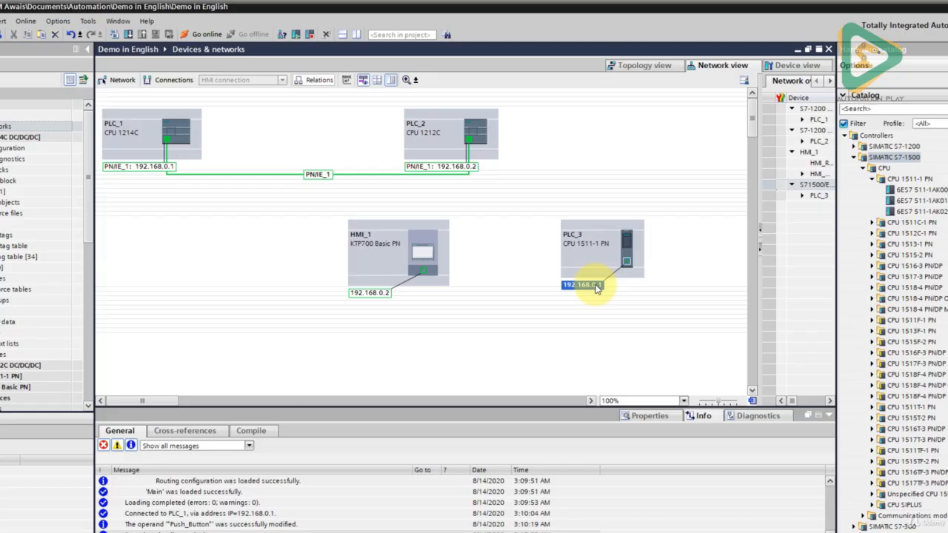
{"action": "left_click", "coordinate": [596, 286]}
{"action": "left_click", "coordinate": [609, 287]}
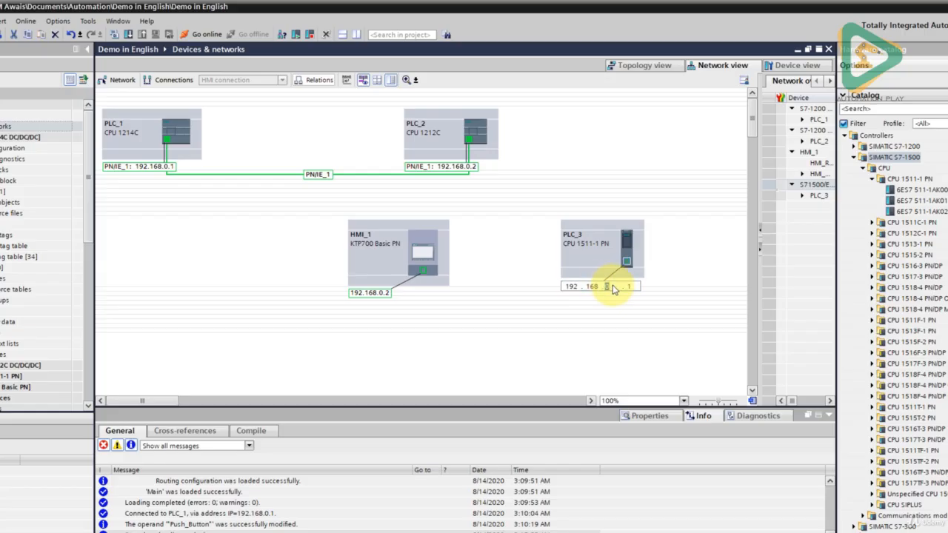
{"action": "type", "text": "3"}
{"action": "key", "text": "Return"}
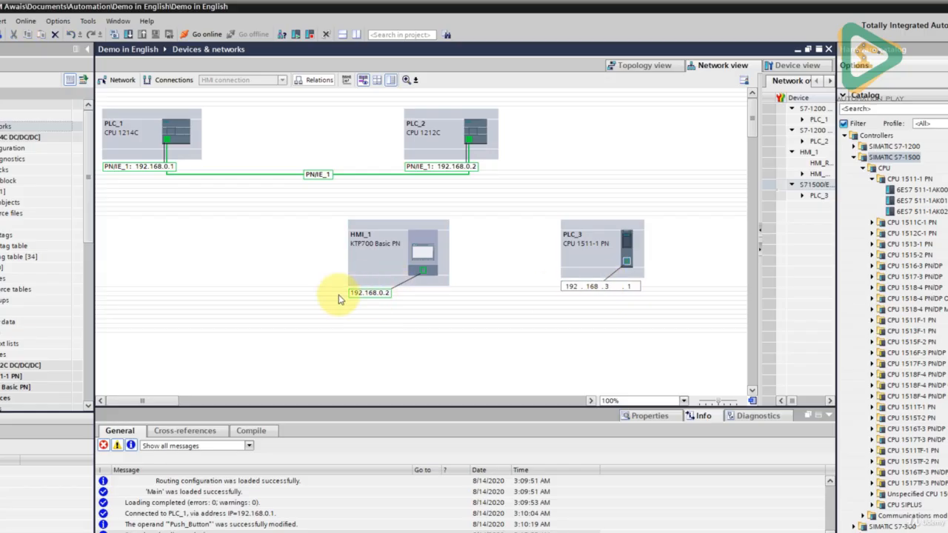
Step: Set the IP address of the KTP700 Basic PN panel to 192.168.3.2
{"action": "left_click", "coordinate": [372, 293]}
{"action": "left_click", "coordinate": [373, 293]}
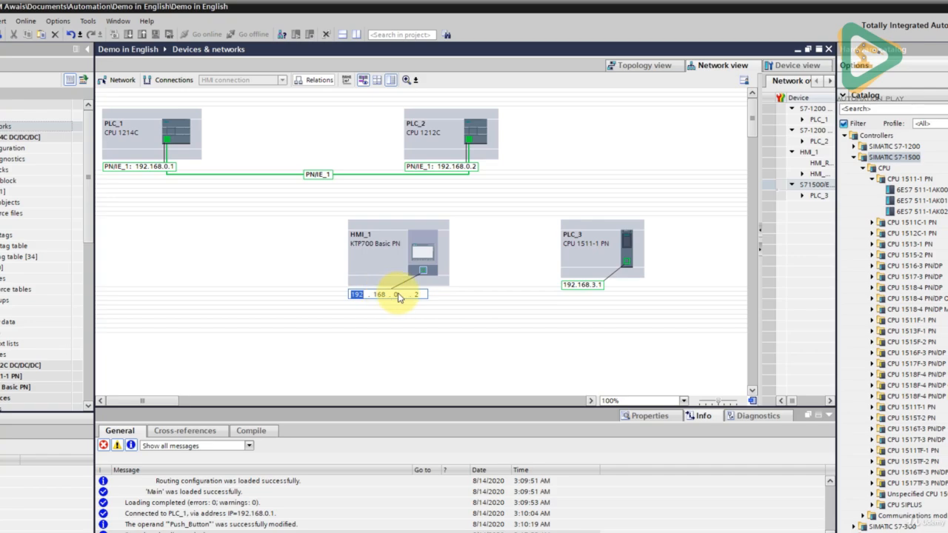
{"action": "left_click", "coordinate": [396, 294]}
{"action": "type", "text": "3"}
{"action": "left_click_drag", "start_coordinate": [390, 299], "coordinate": [396, 296]}
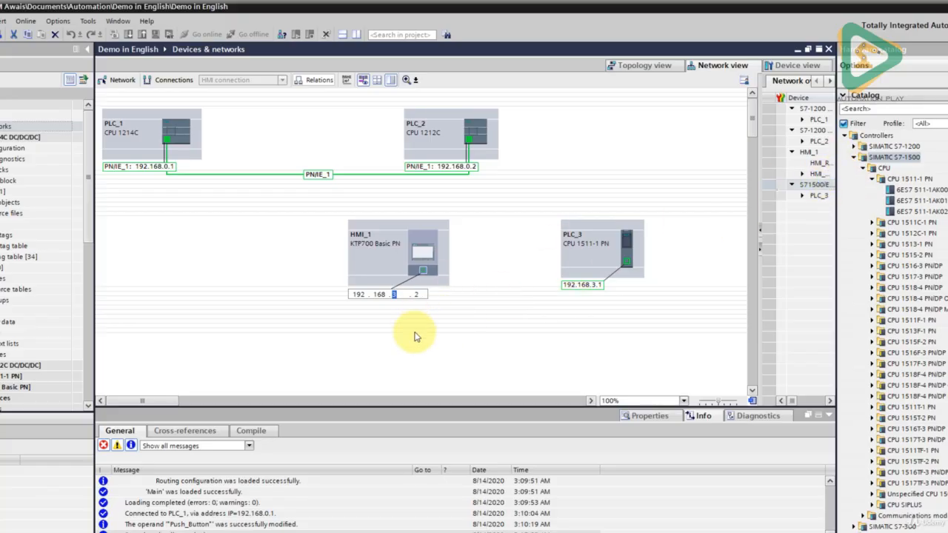
{"action": "left_click", "coordinate": [480, 267]}
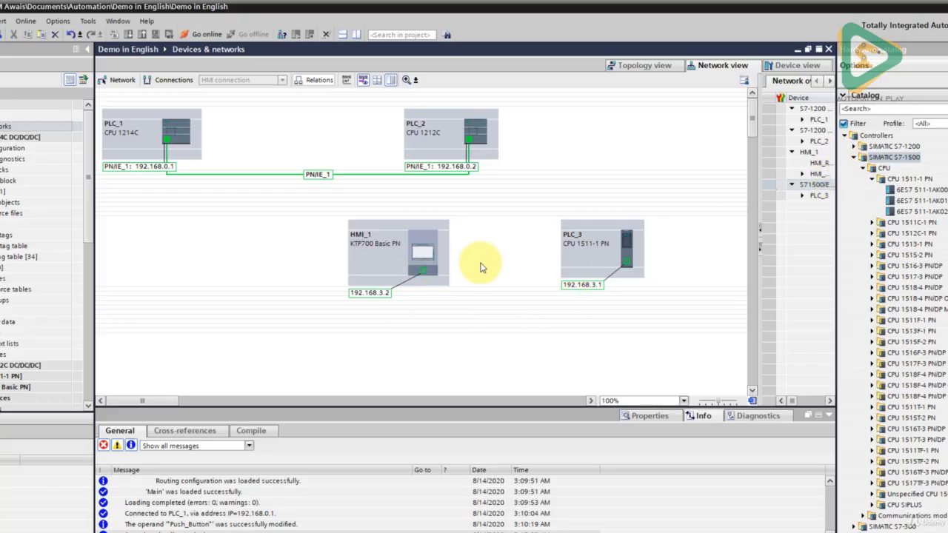
Step: Add a SCALANCE X304 switch from the SCALANCE X-300 managed IE switches catalog and place it below PLC_3
{"action": "left_click", "coordinate": [853, 157]}
{"action": "left_click", "coordinate": [845, 135]}
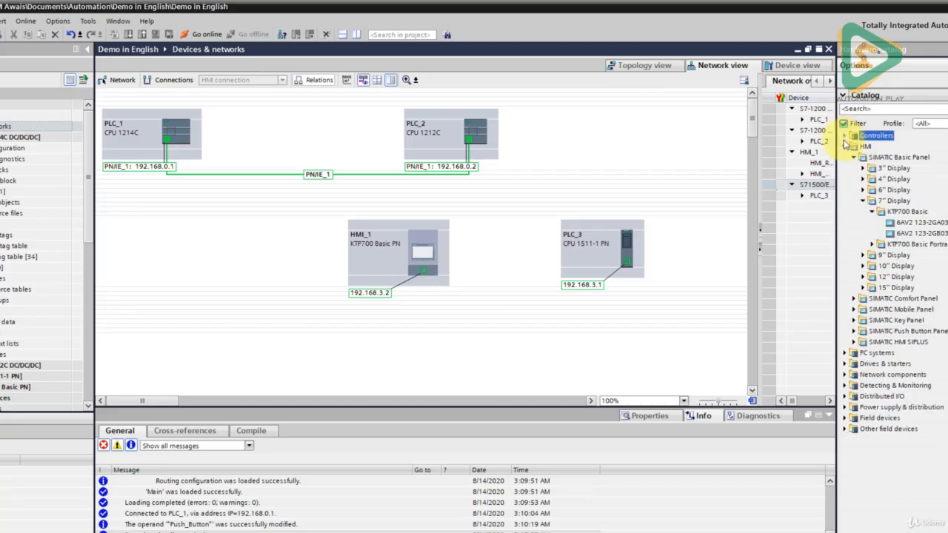
{"action": "left_click", "coordinate": [845, 148]}
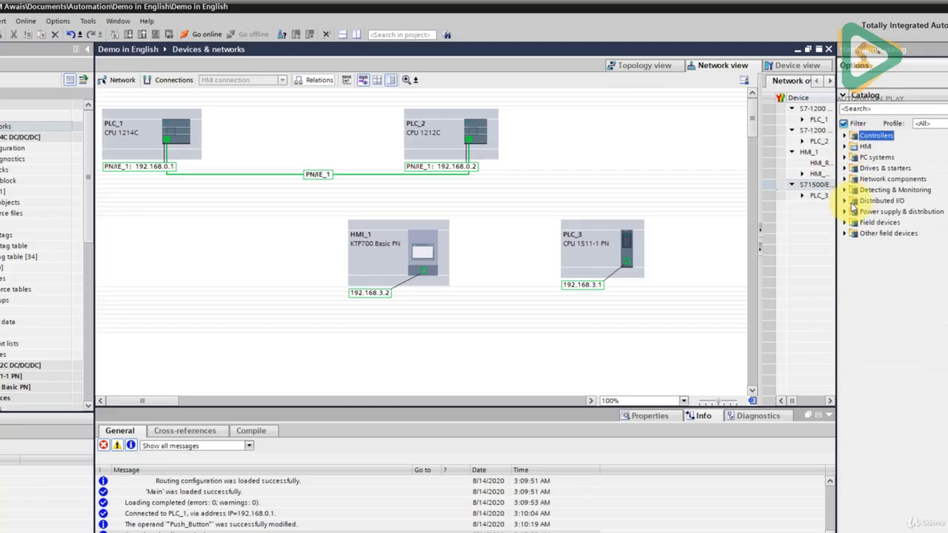
{"action": "left_click", "coordinate": [847, 179]}
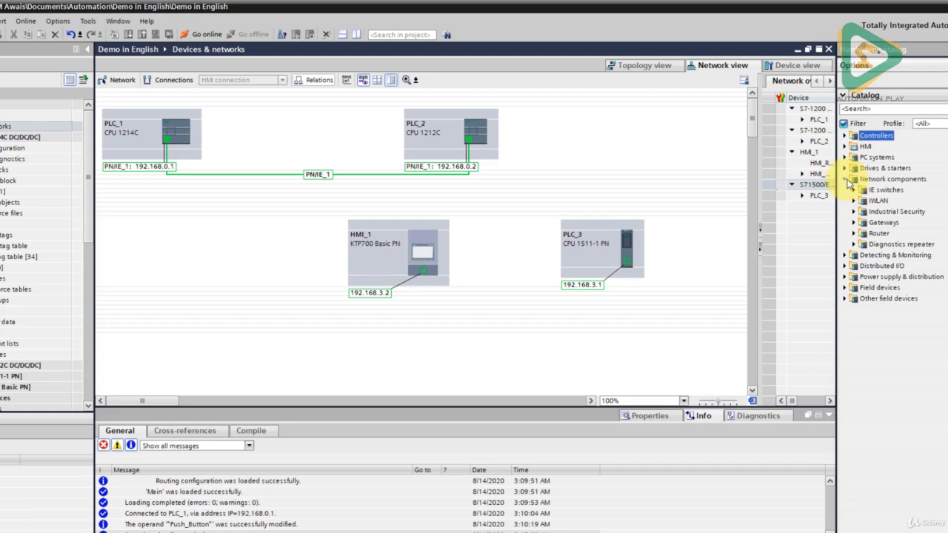
{"action": "left_click", "coordinate": [853, 189]}
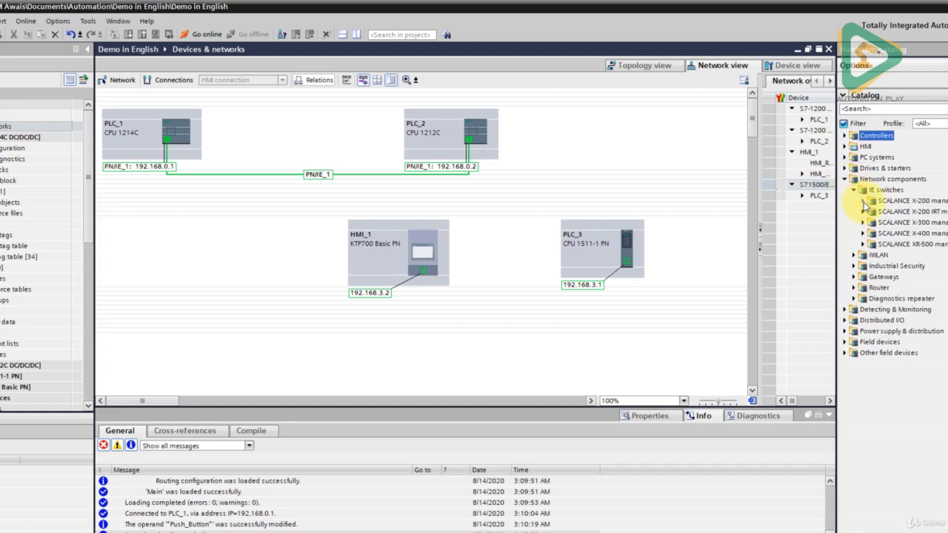
{"action": "left_click", "coordinate": [863, 222]}
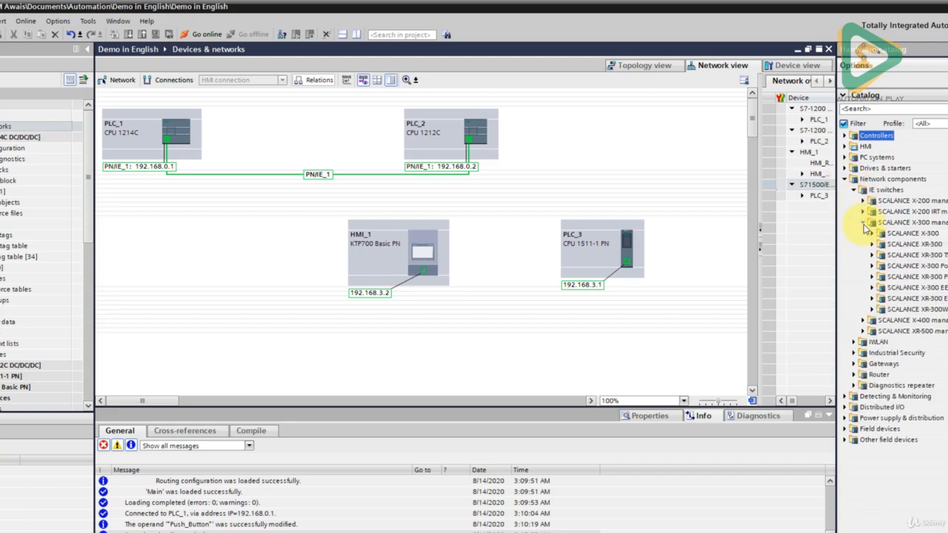
{"action": "left_click", "coordinate": [872, 234]}
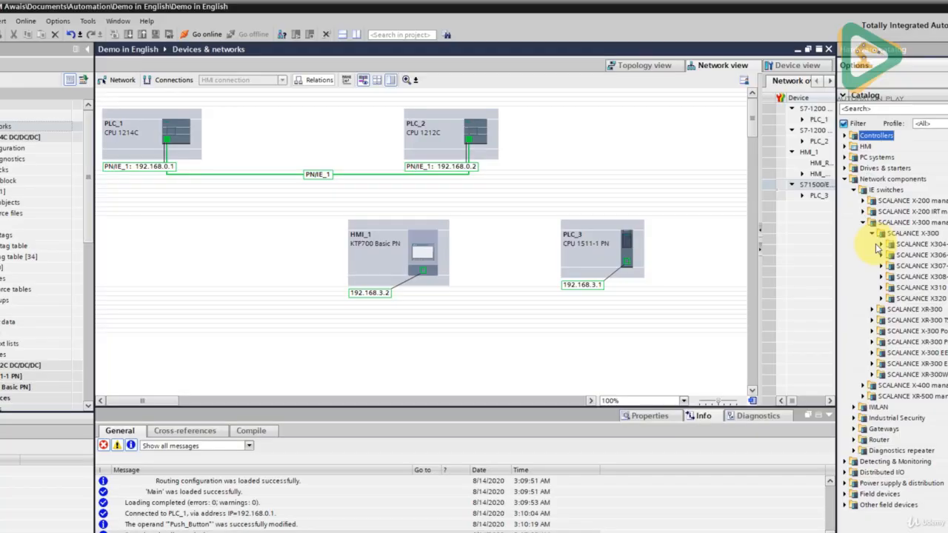
{"action": "left_click", "coordinate": [877, 245]}
{"action": "left_click", "coordinate": [881, 244]}
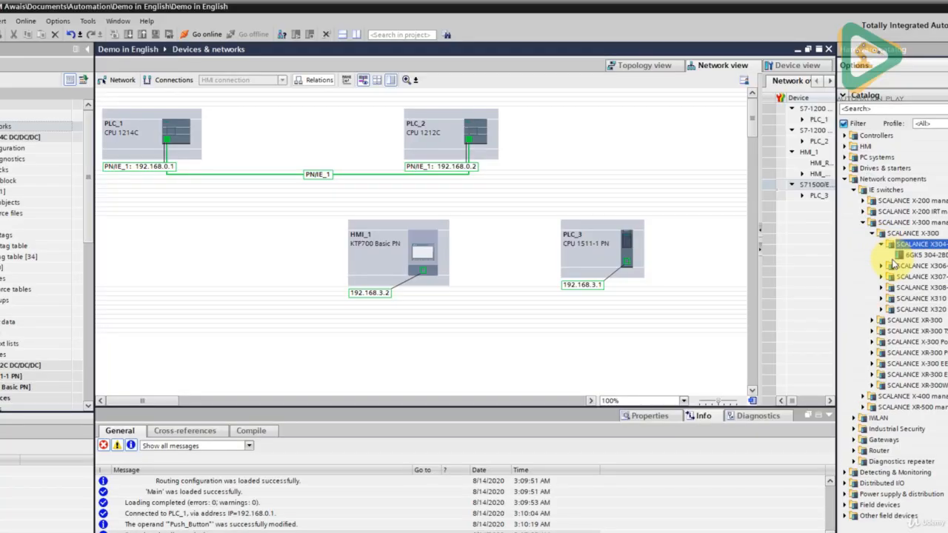
{"action": "left_click", "coordinate": [902, 258]}
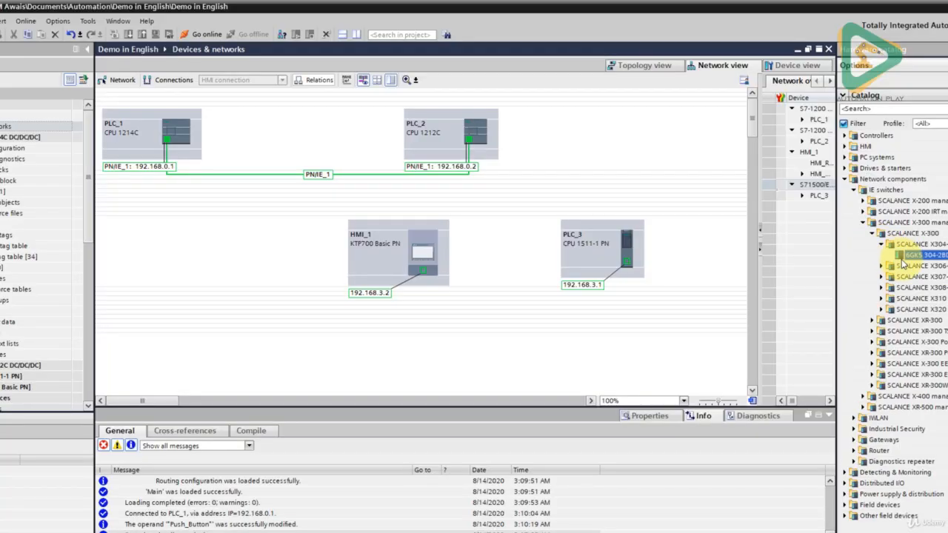
{"action": "left_click_drag", "start_coordinate": [909, 258], "coordinate": [522, 316]}
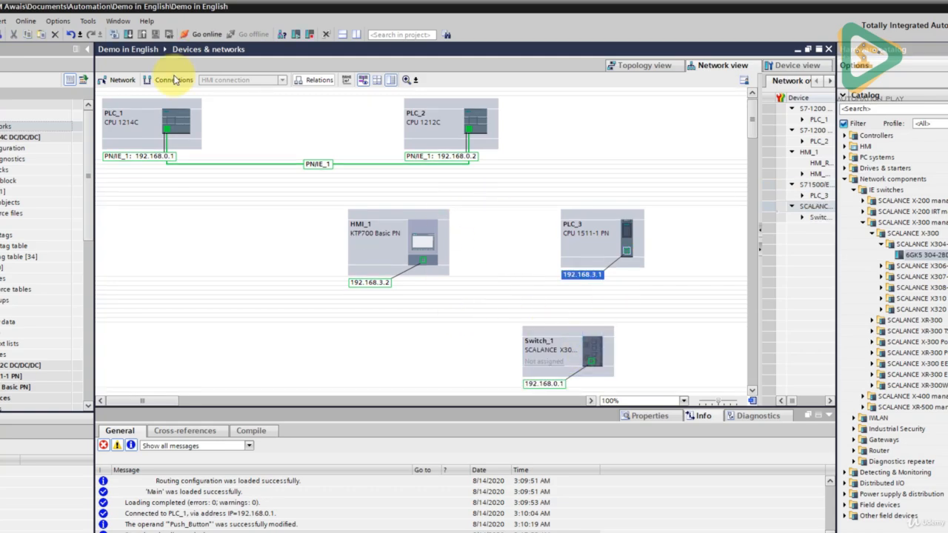
Step: Connect the PROFINET interface of PLC_3 to HMI_1 and move Switch_1 beside PLC_3
{"action": "left_click", "coordinate": [173, 79]}
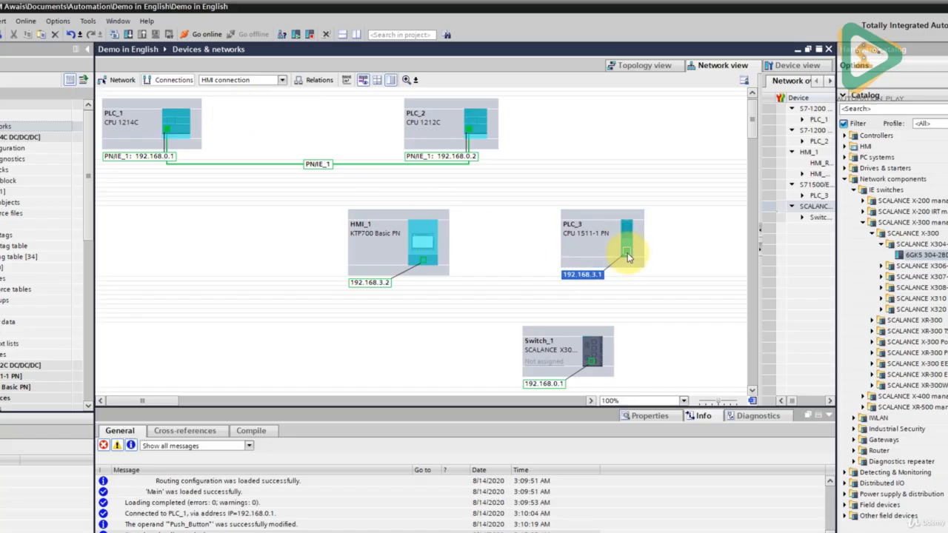
{"action": "left_click_drag", "start_coordinate": [582, 256], "coordinate": [423, 264]}
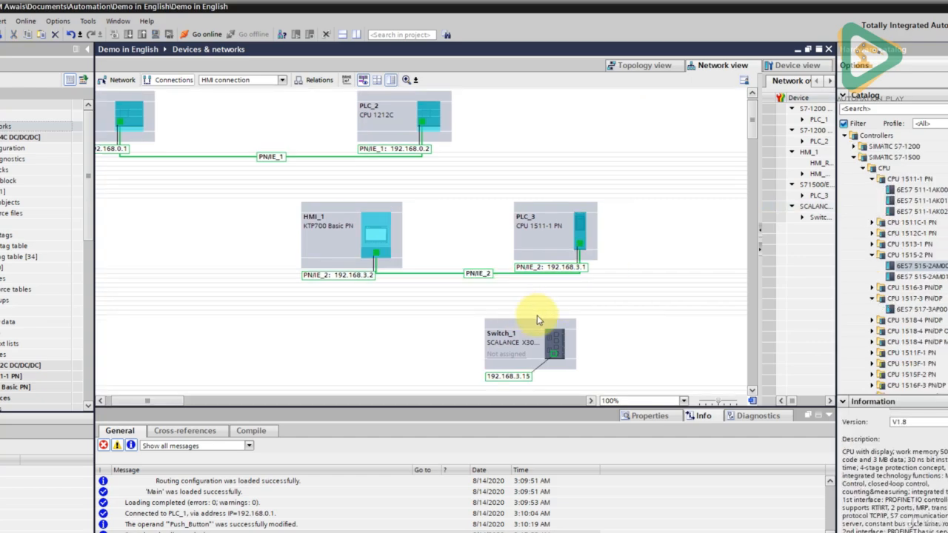
{"action": "left_click_drag", "start_coordinate": [542, 327], "coordinate": [688, 218]}
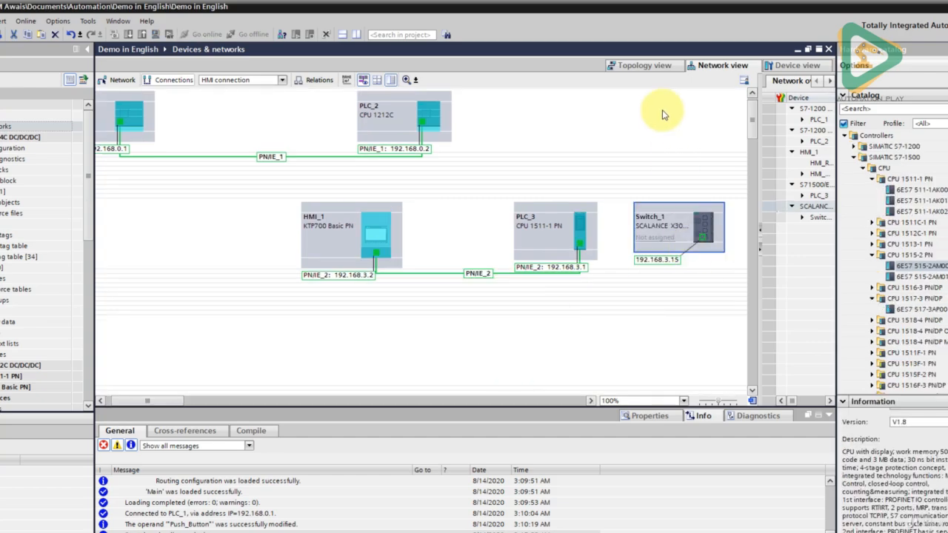
Step: Compare how the devices and their connections are shown in the topology view and the network view
{"action": "left_click", "coordinate": [658, 66]}
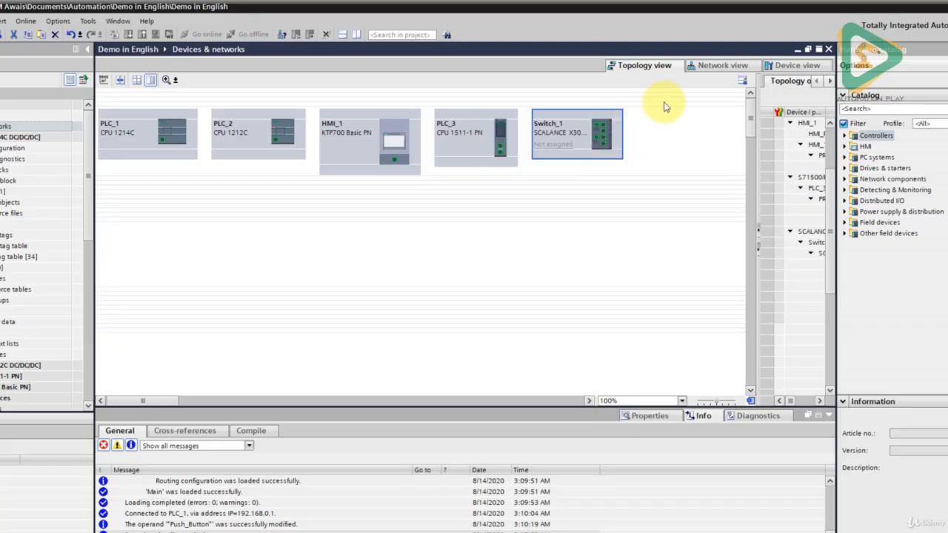
{"action": "left_click", "coordinate": [708, 67]}
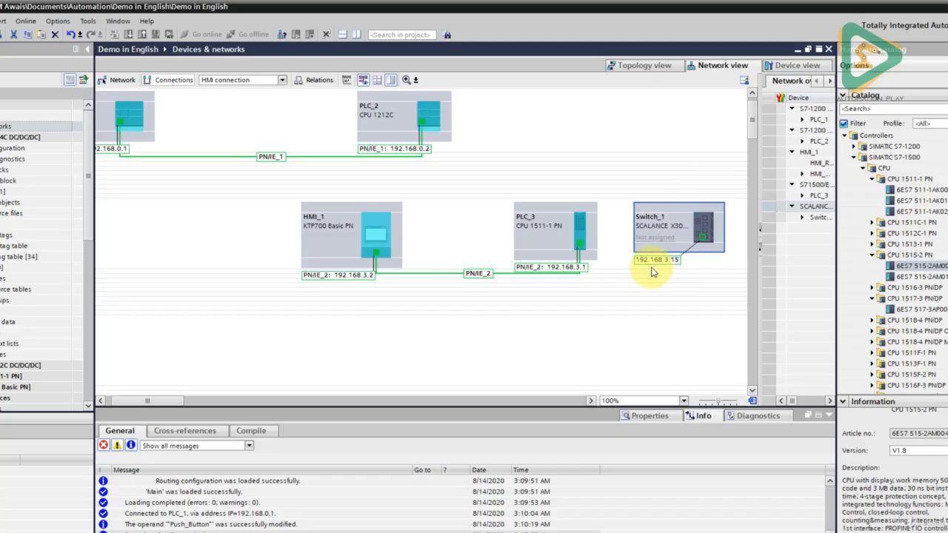
{"action": "left_click", "coordinate": [670, 68]}
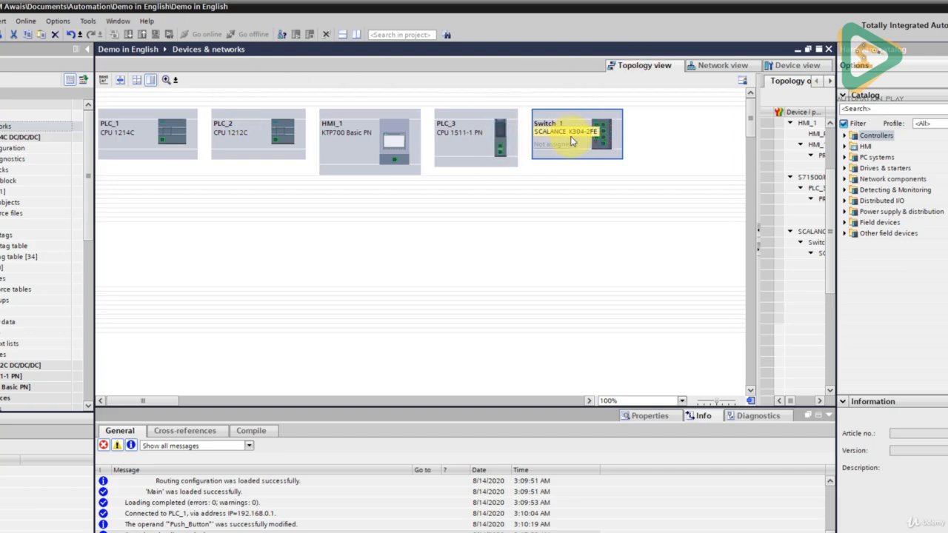
{"action": "left_click", "coordinate": [702, 70]}
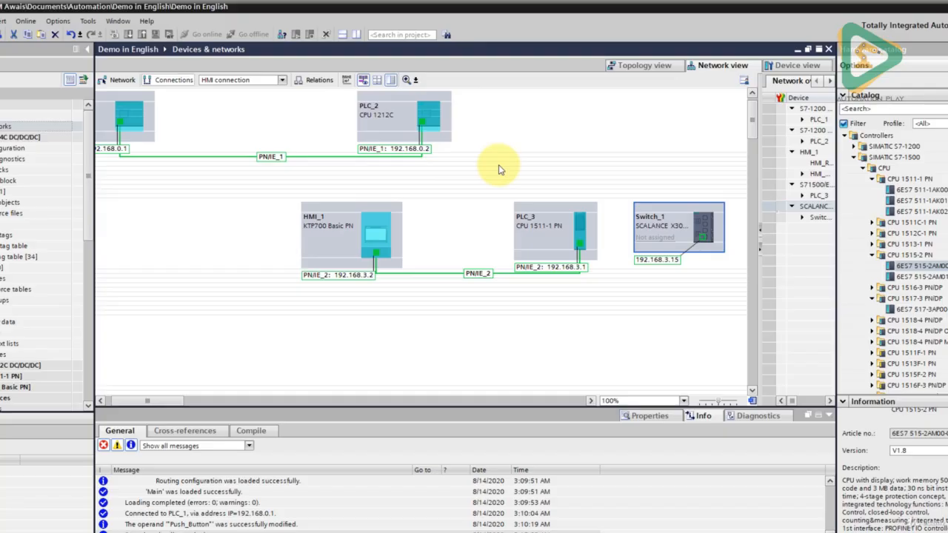
Step: Try linking the port of PLC_1 to the port of PLC_2 in the topology view, and return to the network view
{"action": "left_click", "coordinate": [634, 71]}
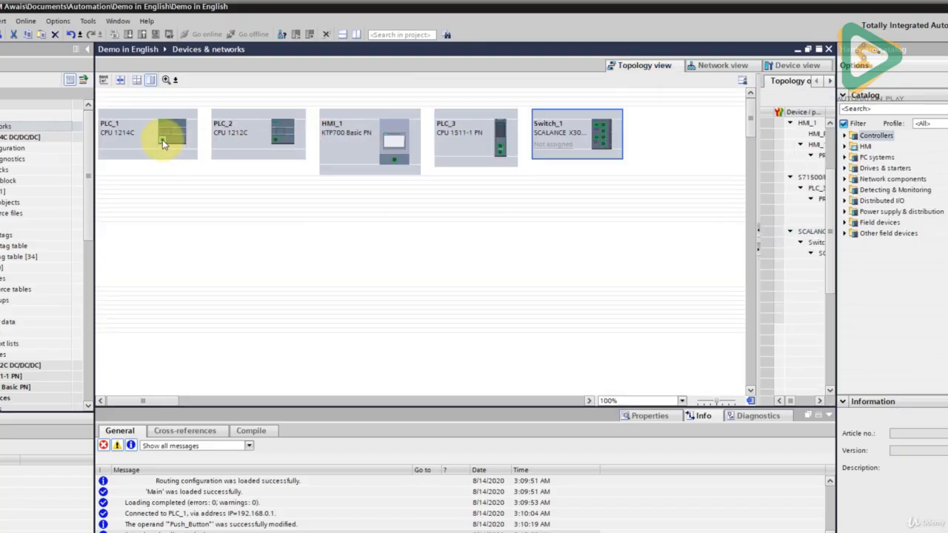
{"action": "left_click_drag", "start_coordinate": [162, 139], "coordinate": [276, 142]}
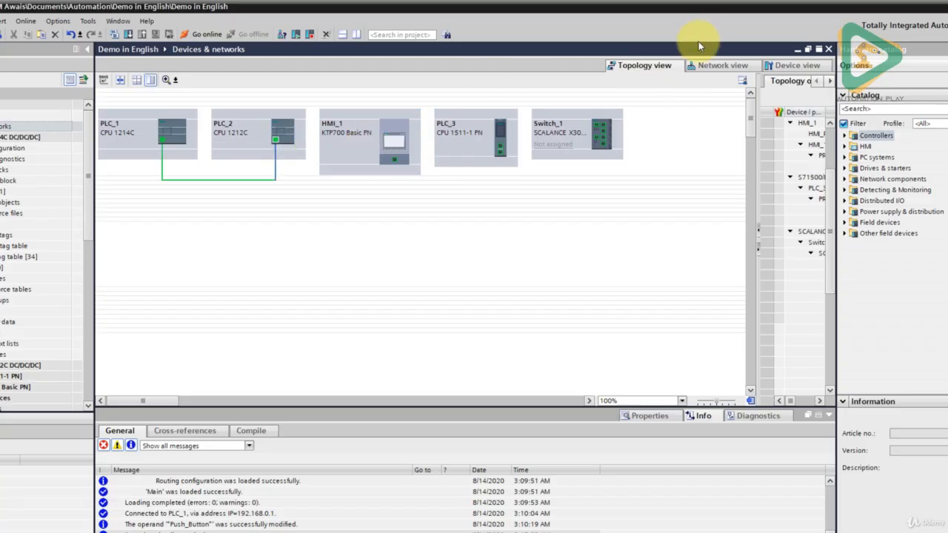
{"action": "left_click", "coordinate": [717, 66]}
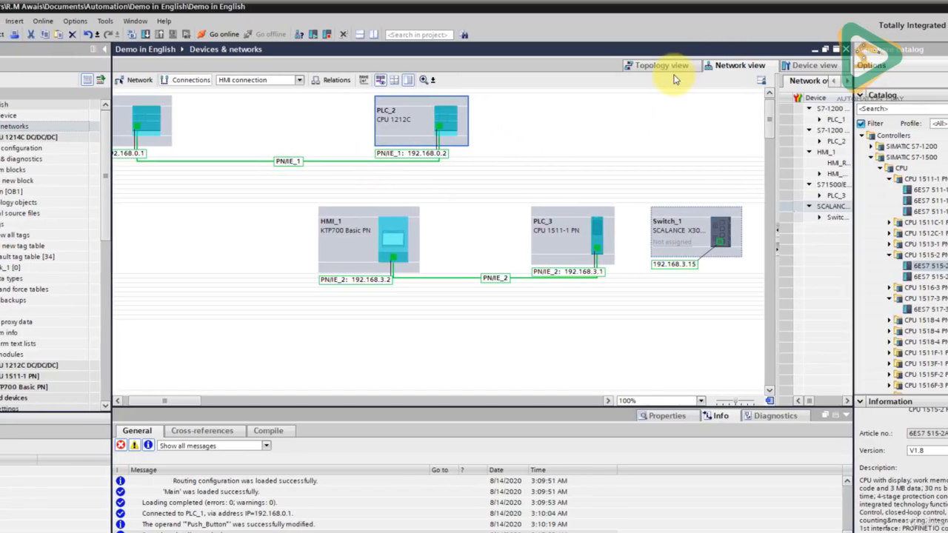
Step: Go online with only PLC_1 from the topology view and return to the network view
{"action": "left_click", "coordinate": [661, 65]}
{"action": "left_click", "coordinate": [224, 34]}
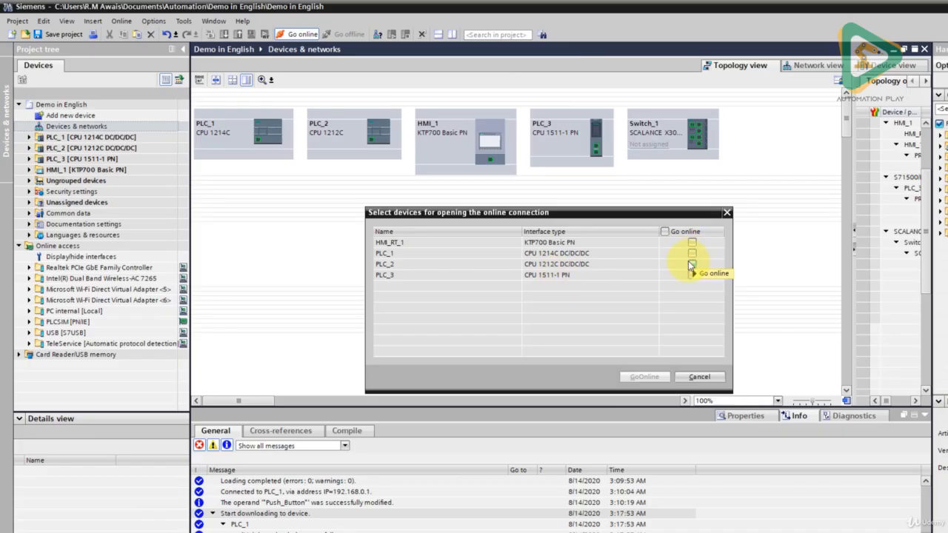
{"action": "left_click", "coordinate": [691, 254]}
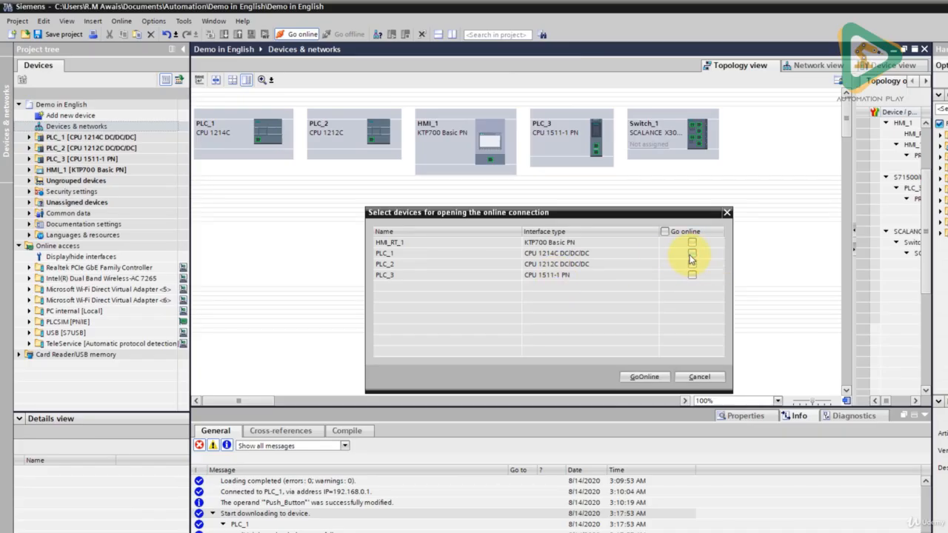
{"action": "left_click", "coordinate": [645, 377]}
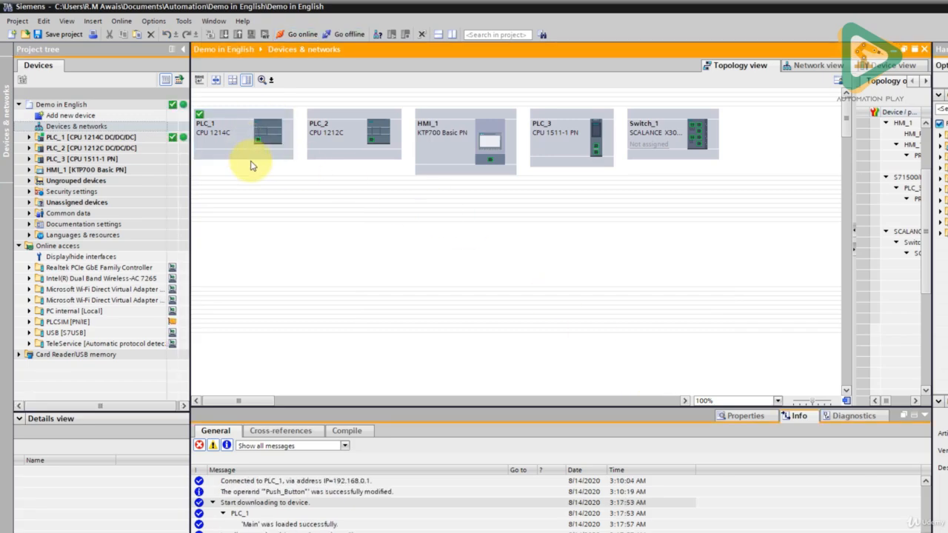
{"action": "left_click", "coordinate": [798, 68]}
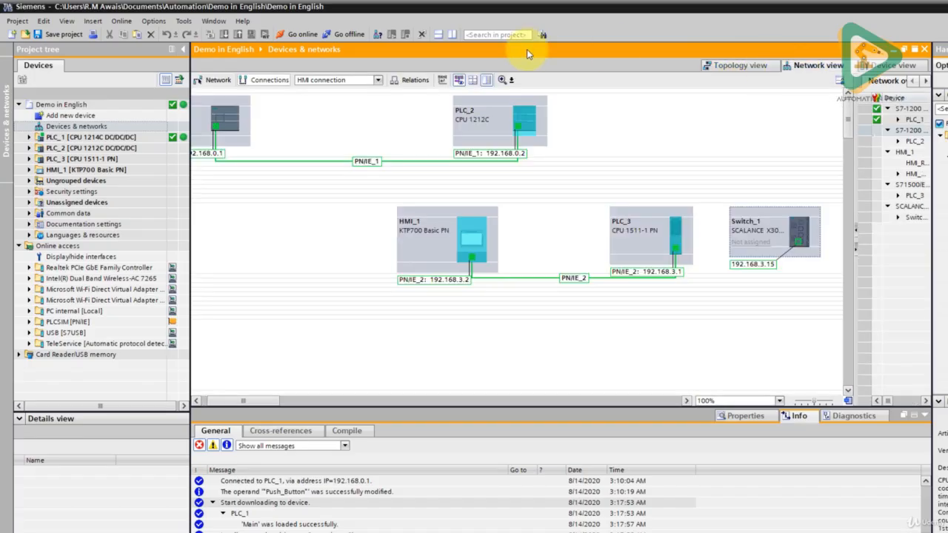